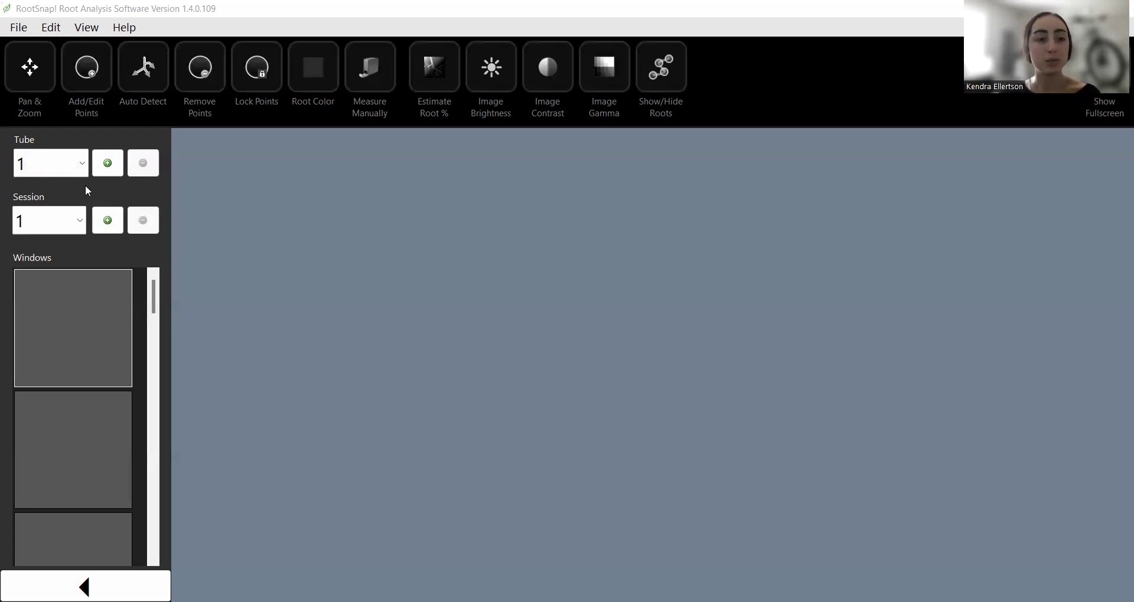
- Add Session 2 to Tube 1 and bring up the session list
click(50, 223)
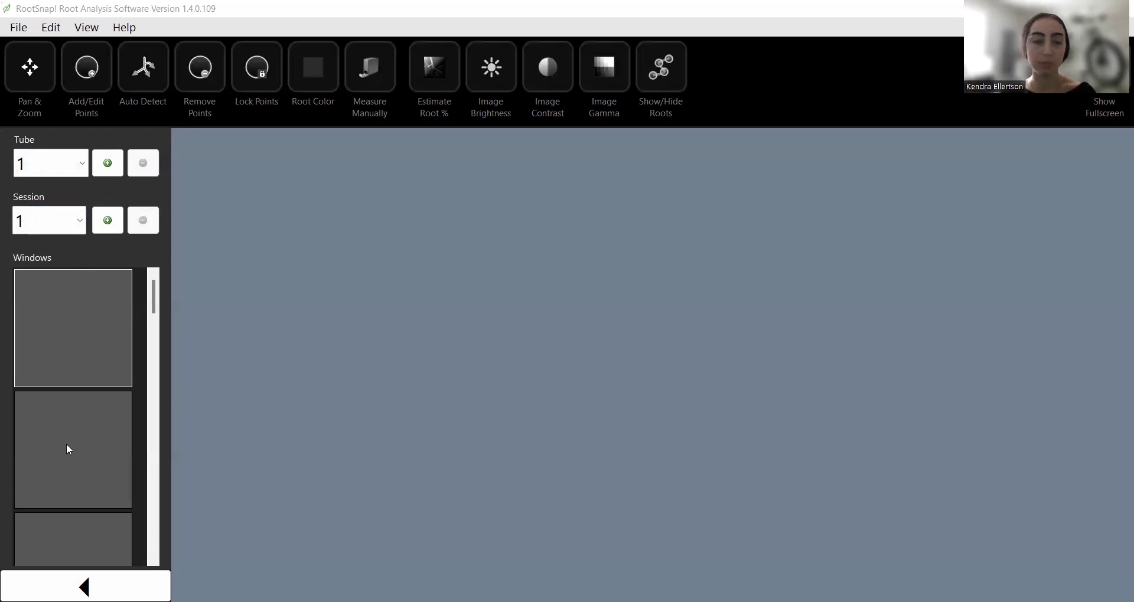
click(109, 226)
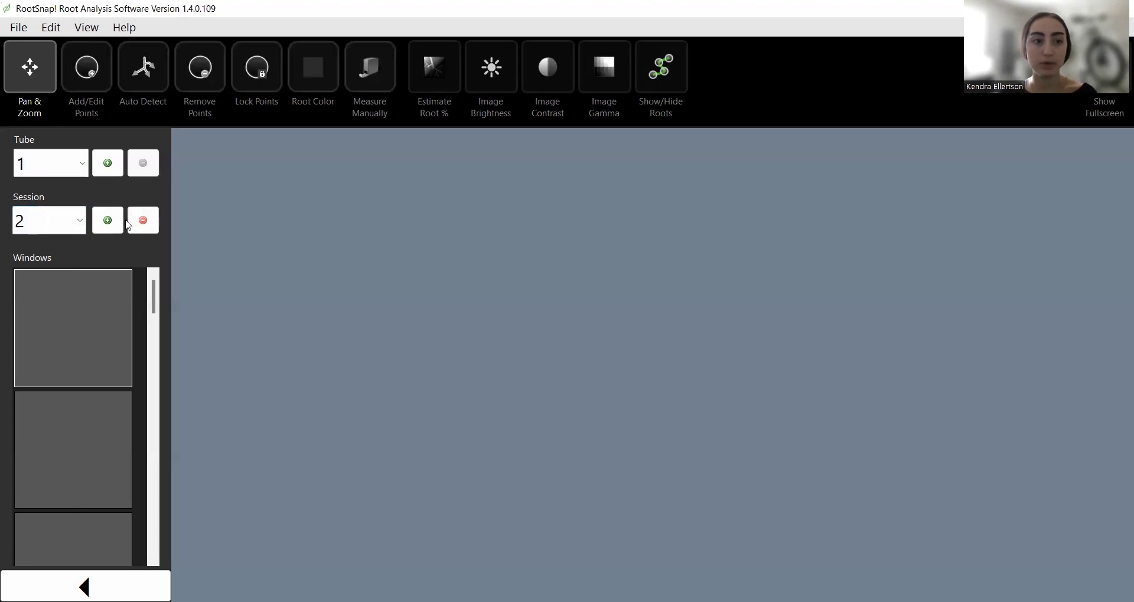
click(84, 227)
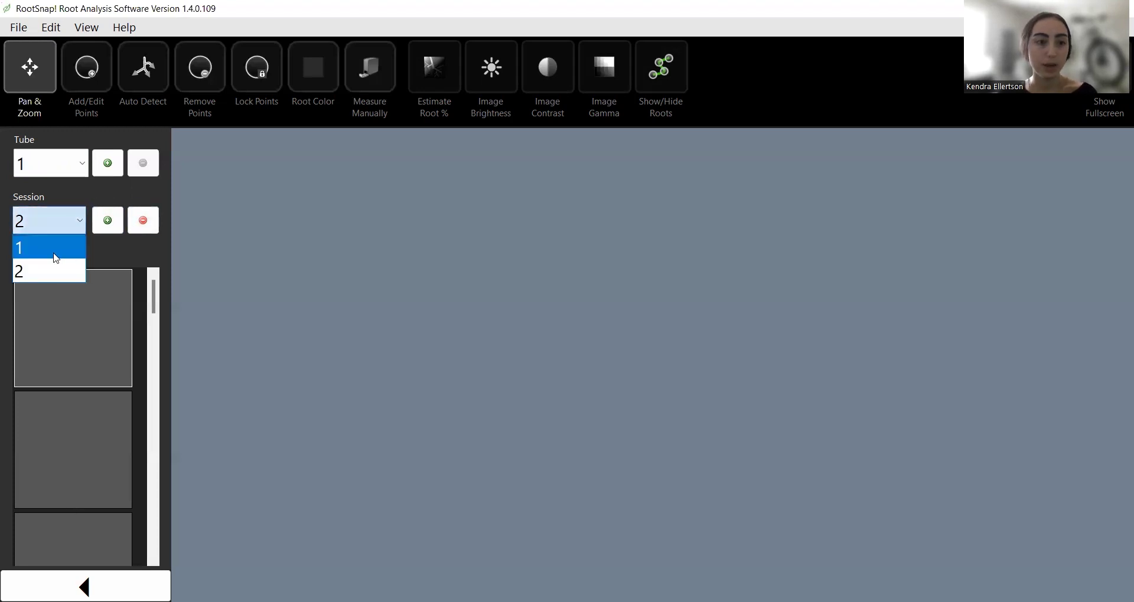
- Switch back to Session 1 and import 1.jpg as Tube 1's first window
click(52, 251)
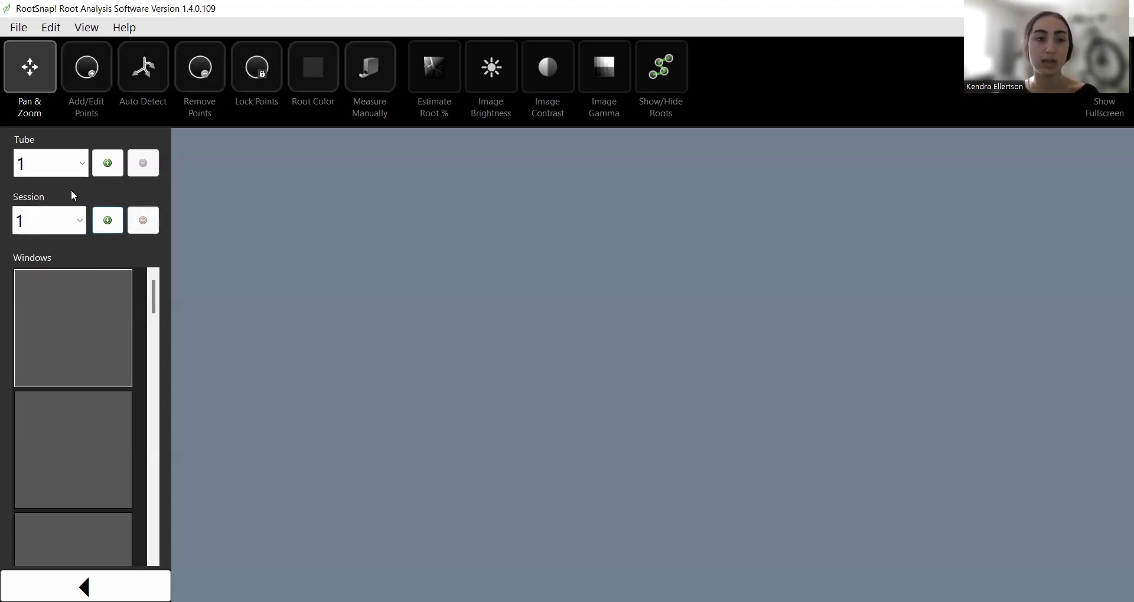
click(19, 29)
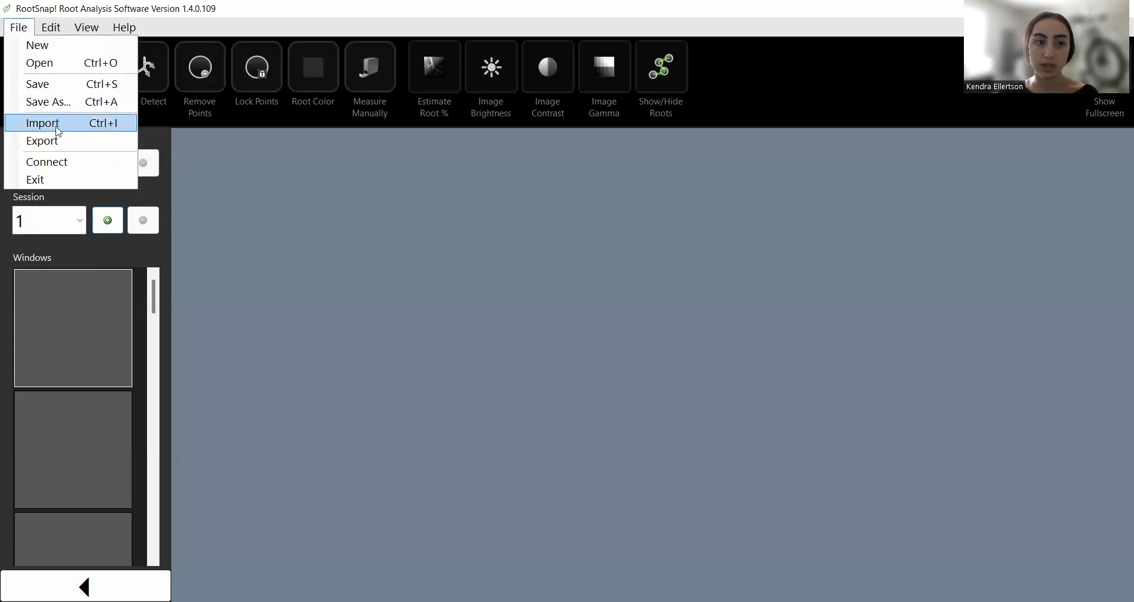
click(65, 313)
click(65, 313)
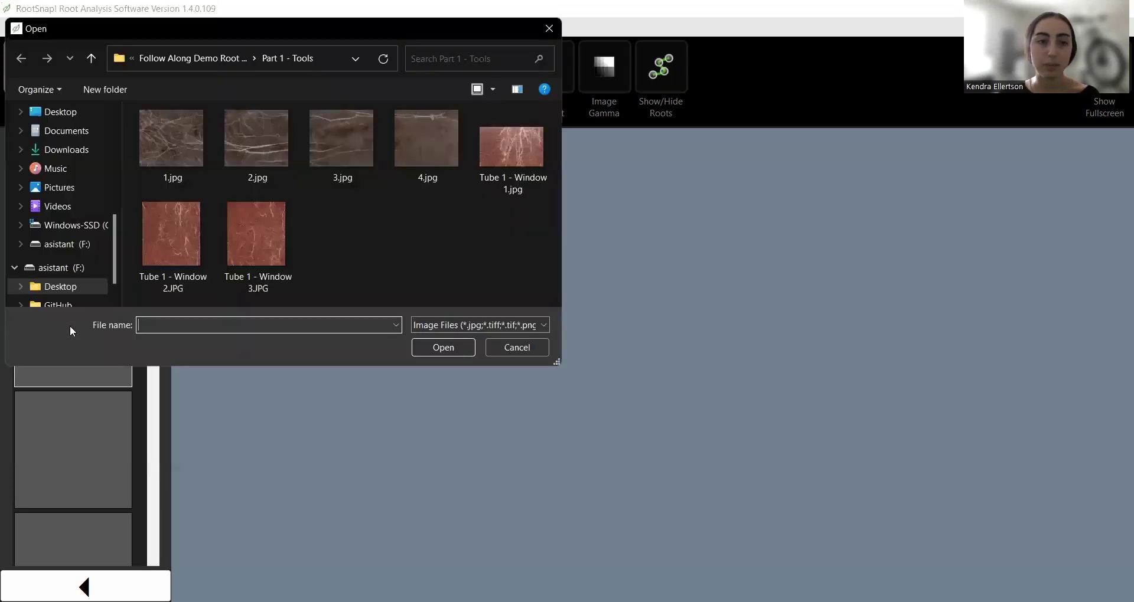
click(168, 140)
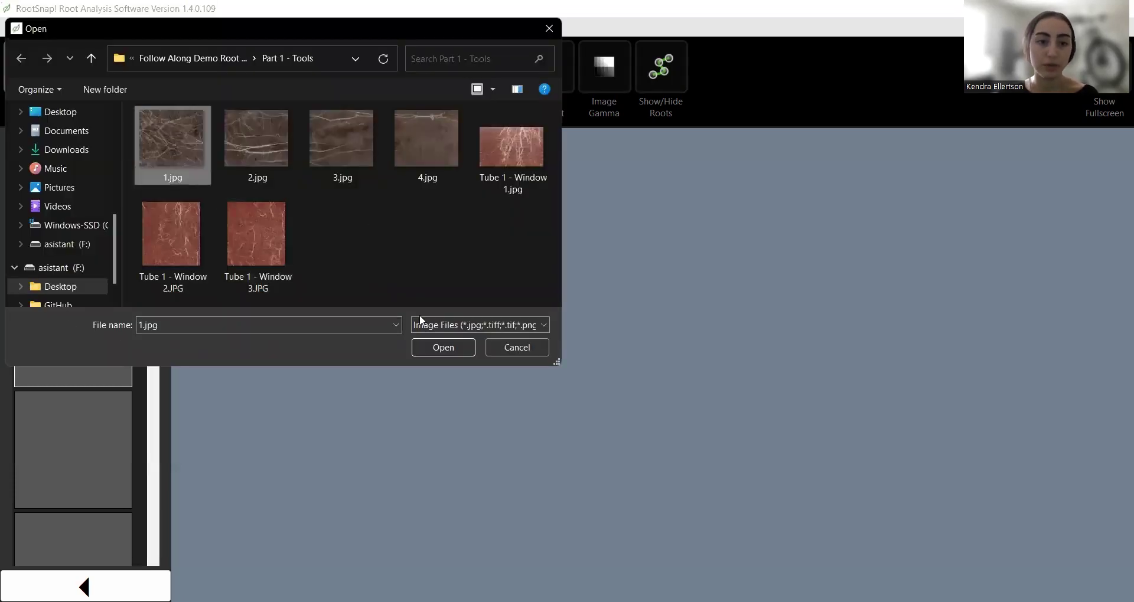
click(448, 348)
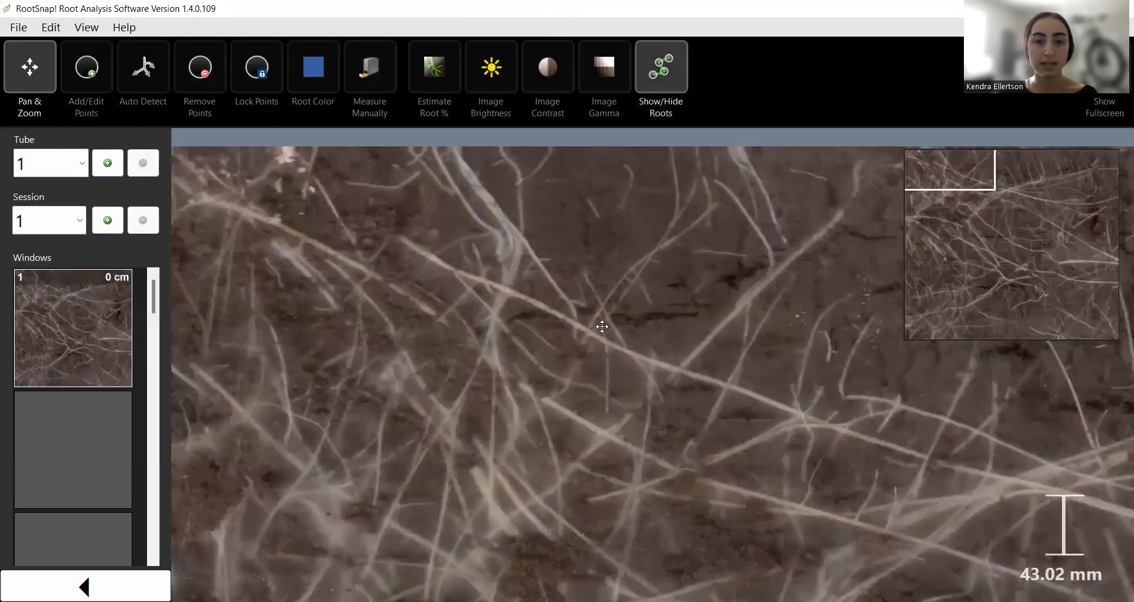
- Import 2.jpg into the empty second window slot of Tube 1
scroll(605, 331, down, 3)
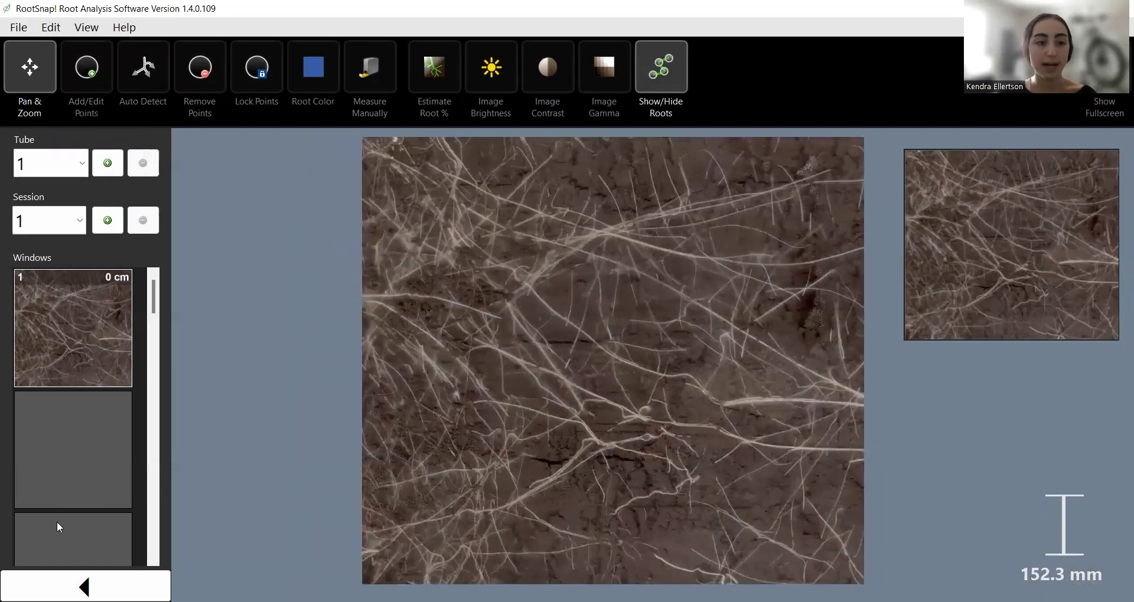
click(84, 450)
click(249, 137)
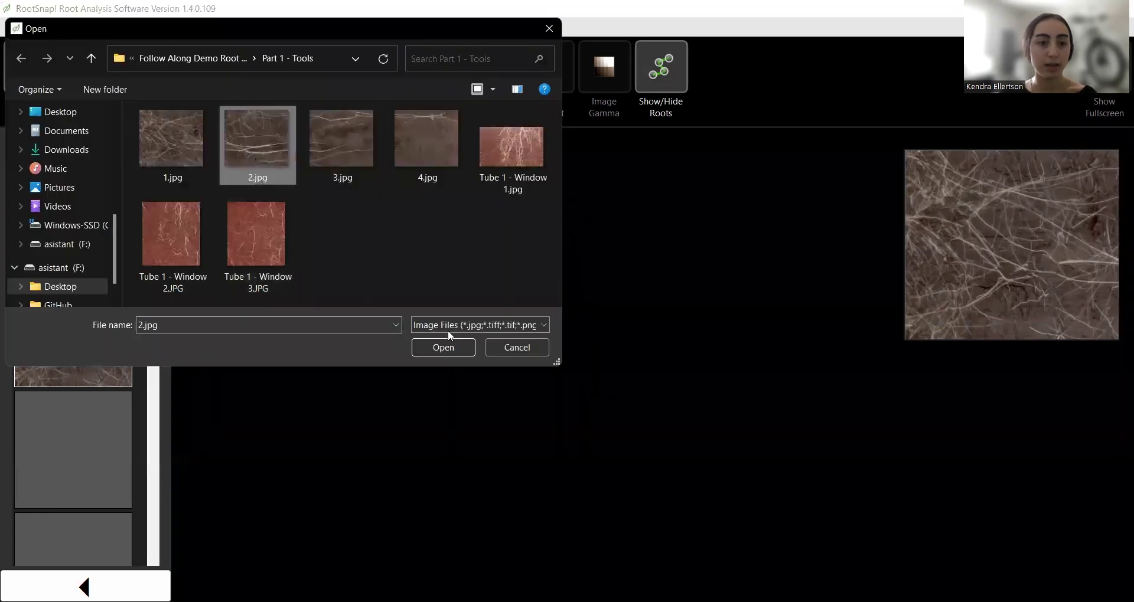
click(449, 346)
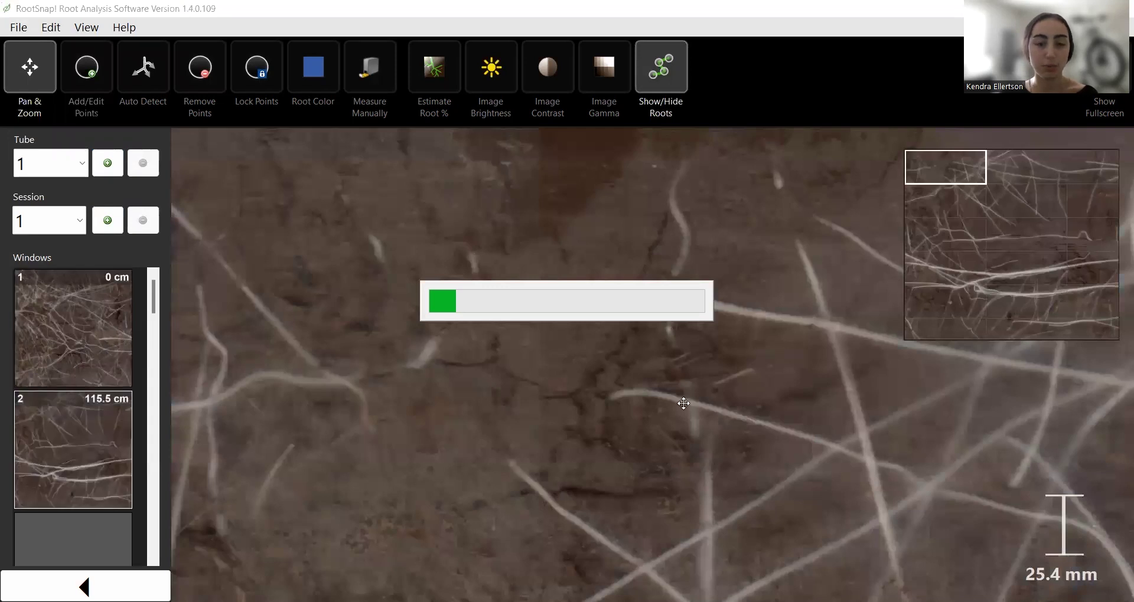
- Pan and zoom across the 2.jpg scan, then display window 1's scan again
scroll(709, 446, down, 5)
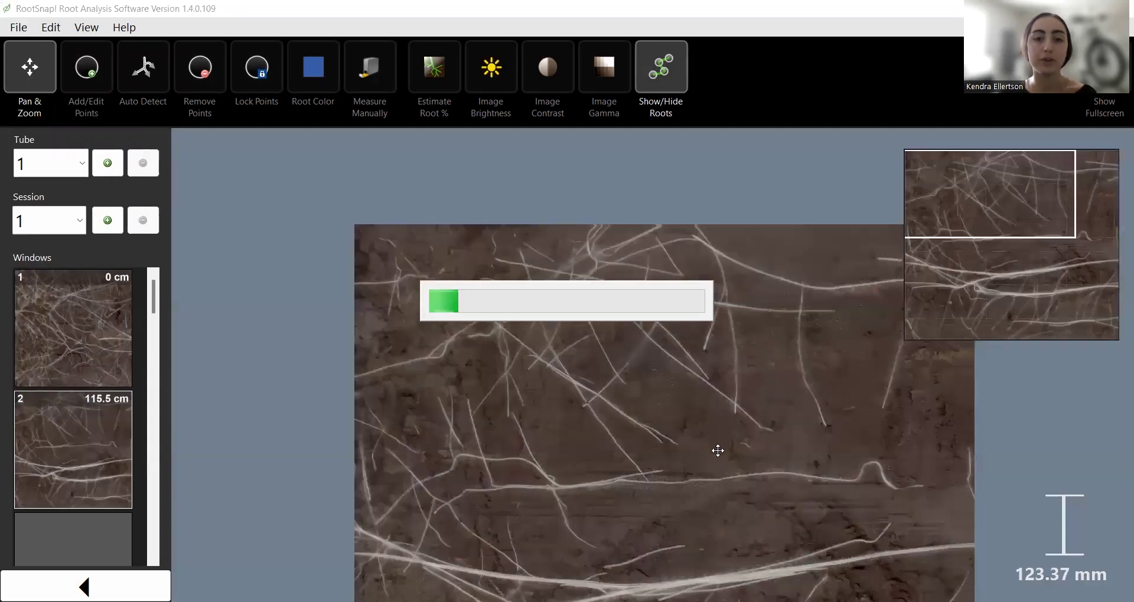
drag(718, 451, 590, 375)
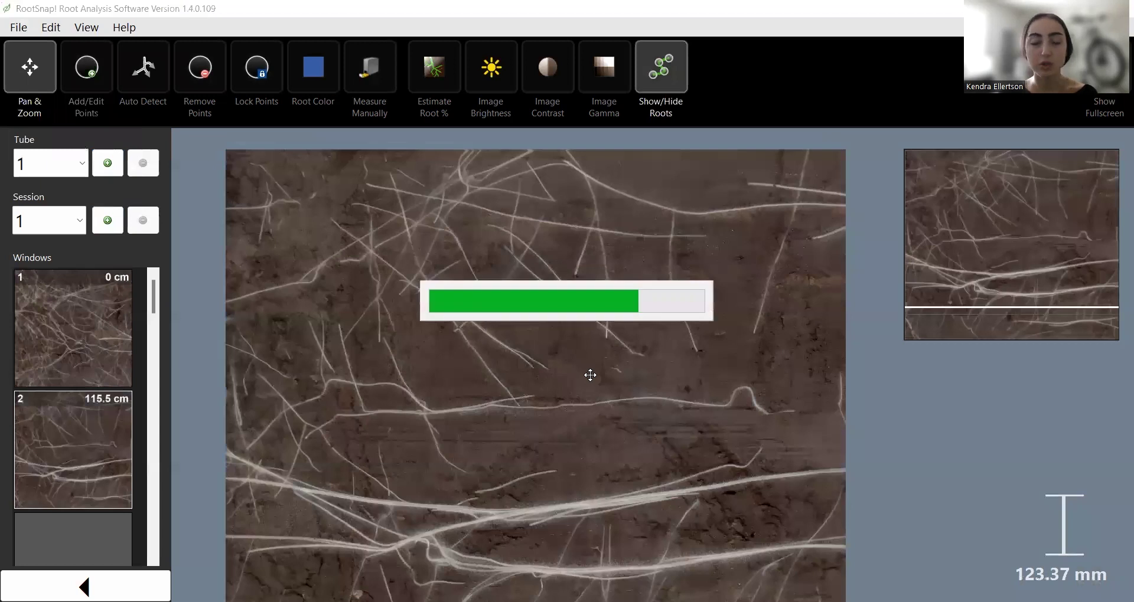
scroll(590, 375, down, 2)
scroll(585, 381, up, 1)
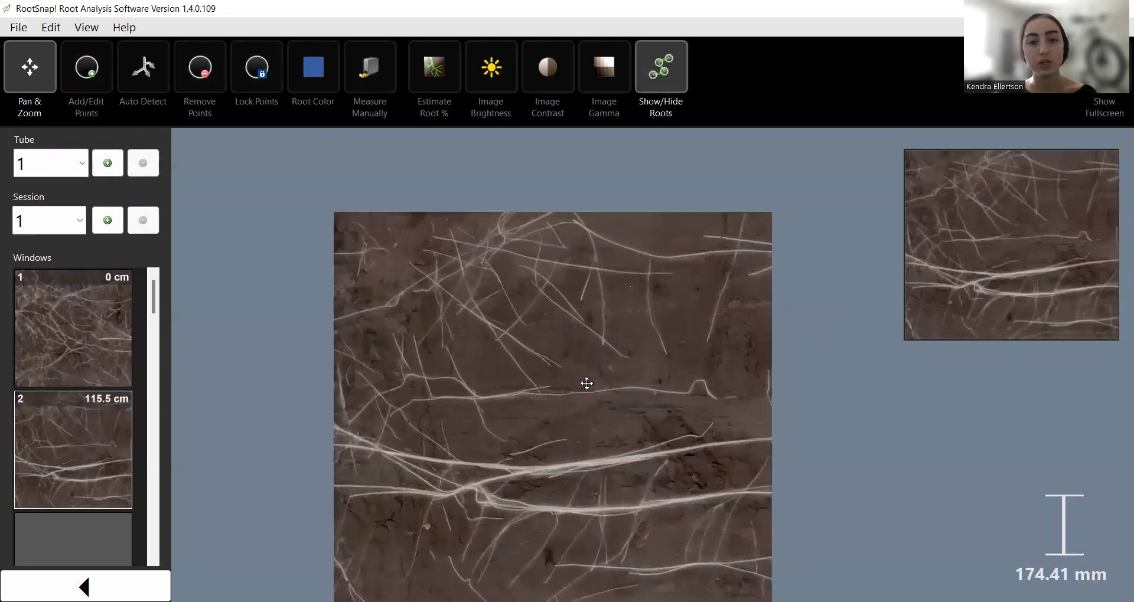
scroll(585, 382, up, 1)
scroll(586, 383, down, 2)
drag(532, 431, 524, 381)
scroll(526, 381, up, 1)
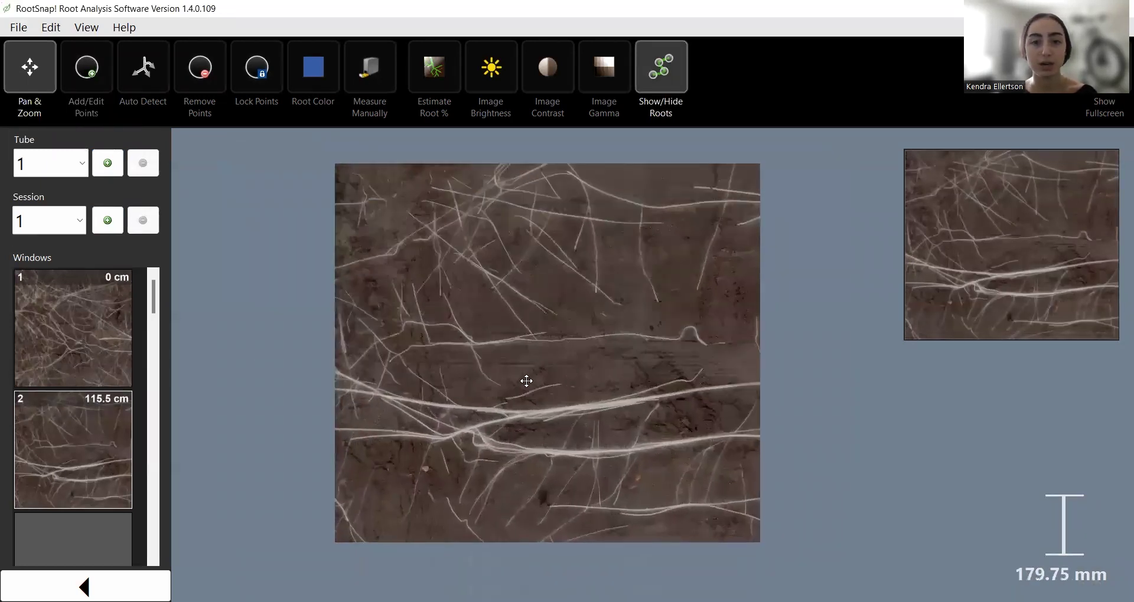
scroll(526, 381, up, 1)
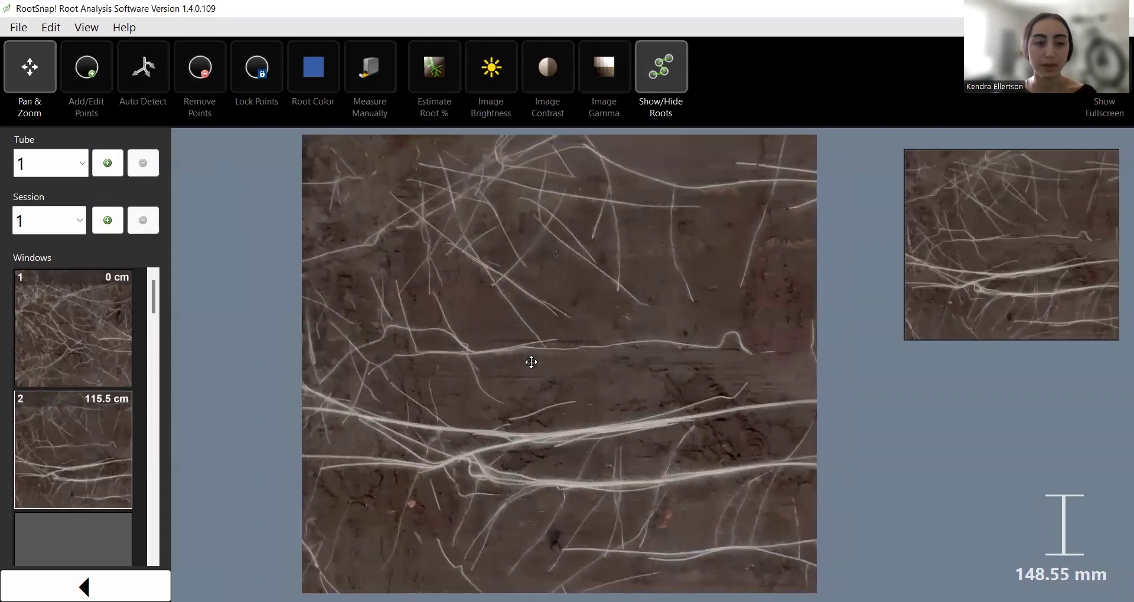
click(86, 340)
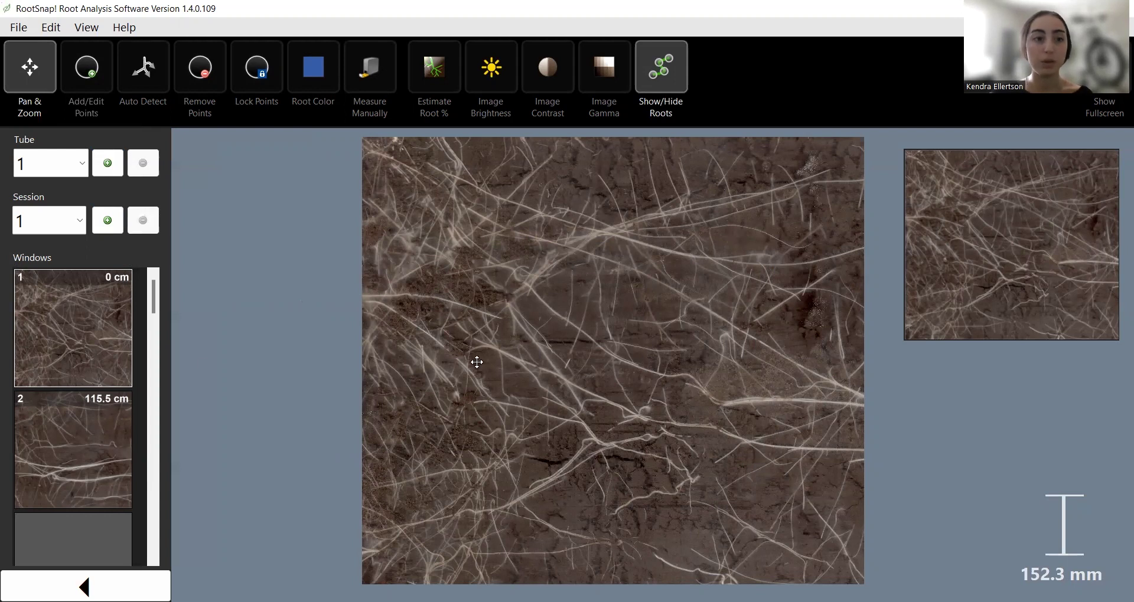
- Open window 1's image details, leave the scan date at 07/20/22 13:57, and collapse the panel
right_click(88, 321)
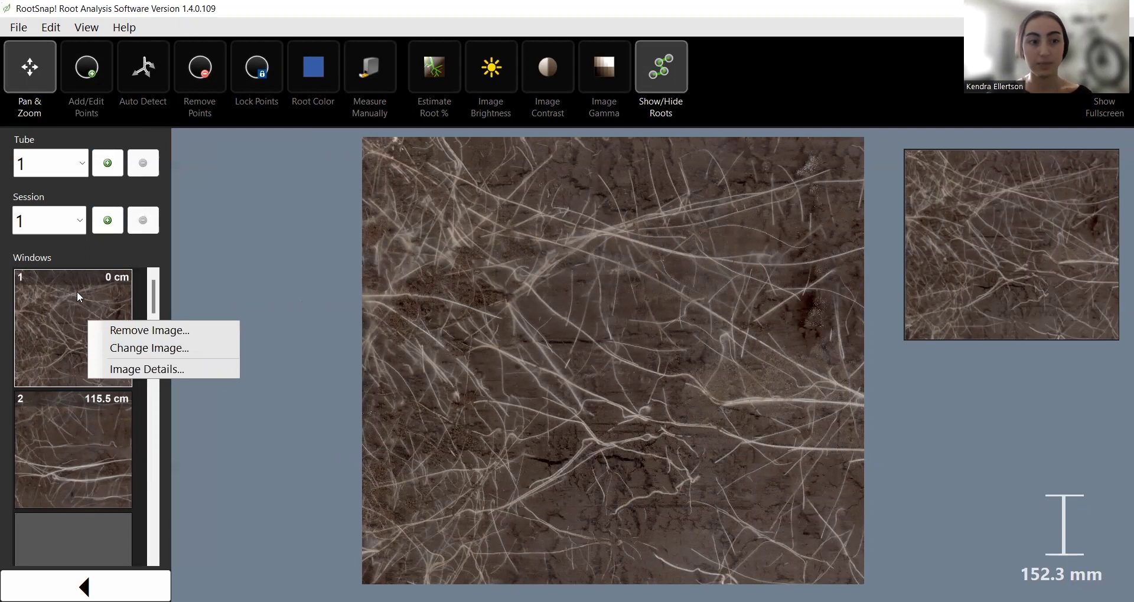
click(162, 368)
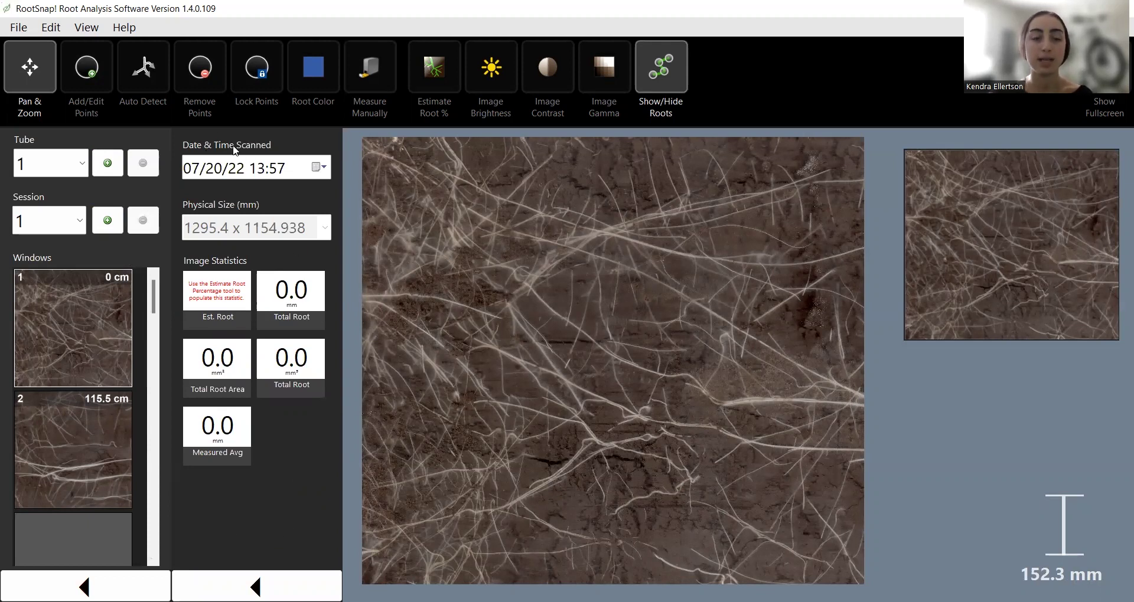
click(325, 173)
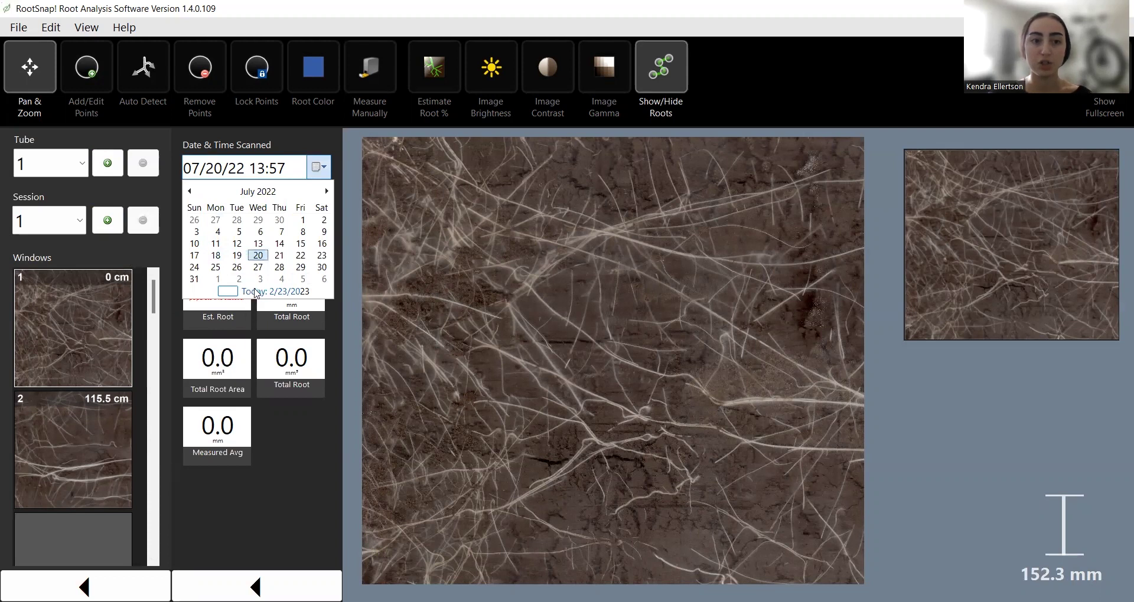
click(324, 171)
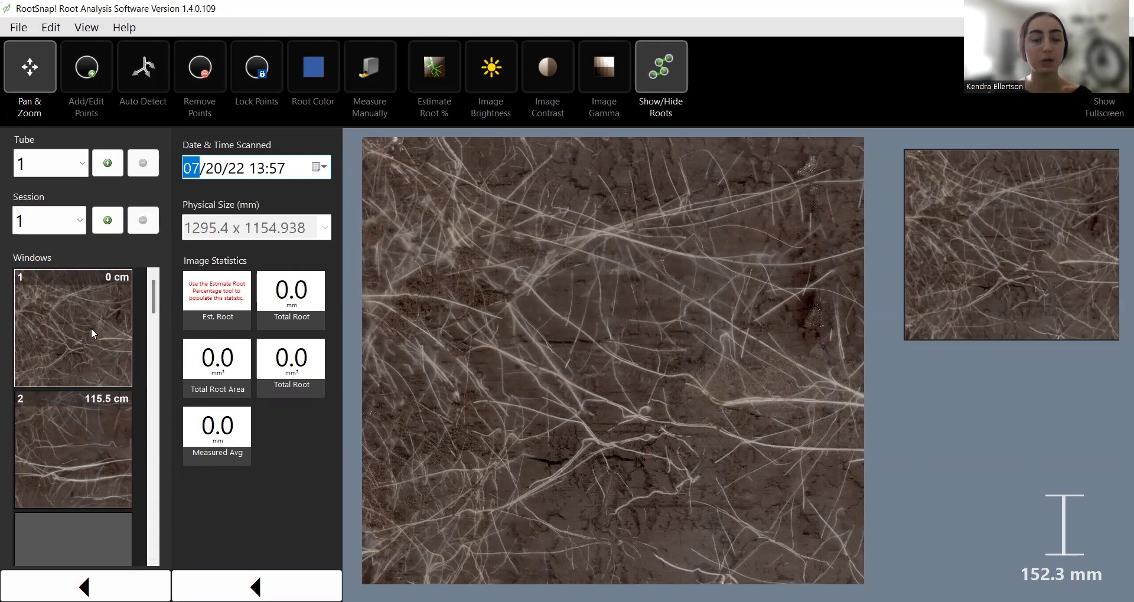
click(648, 341)
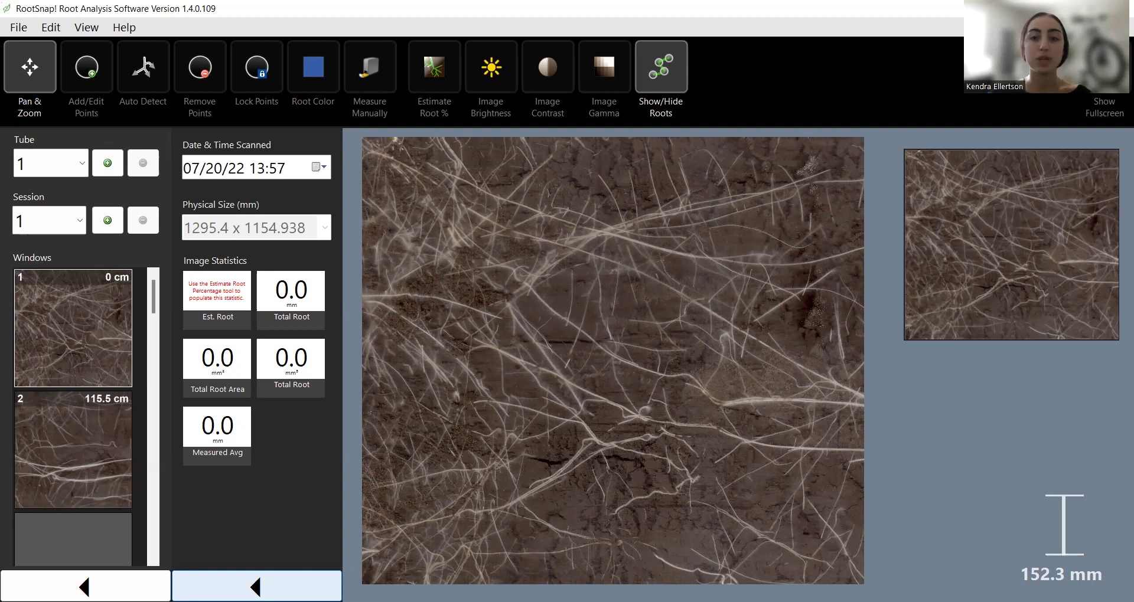
click(255, 586)
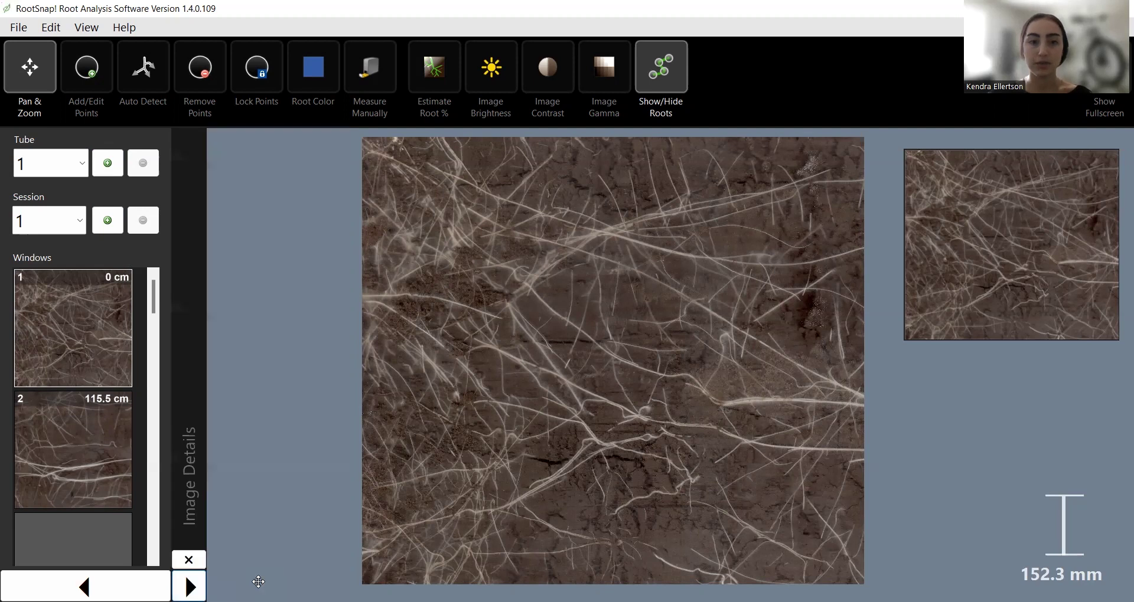
- Set the first root scan's image brightness to 93% and apply it
click(494, 70)
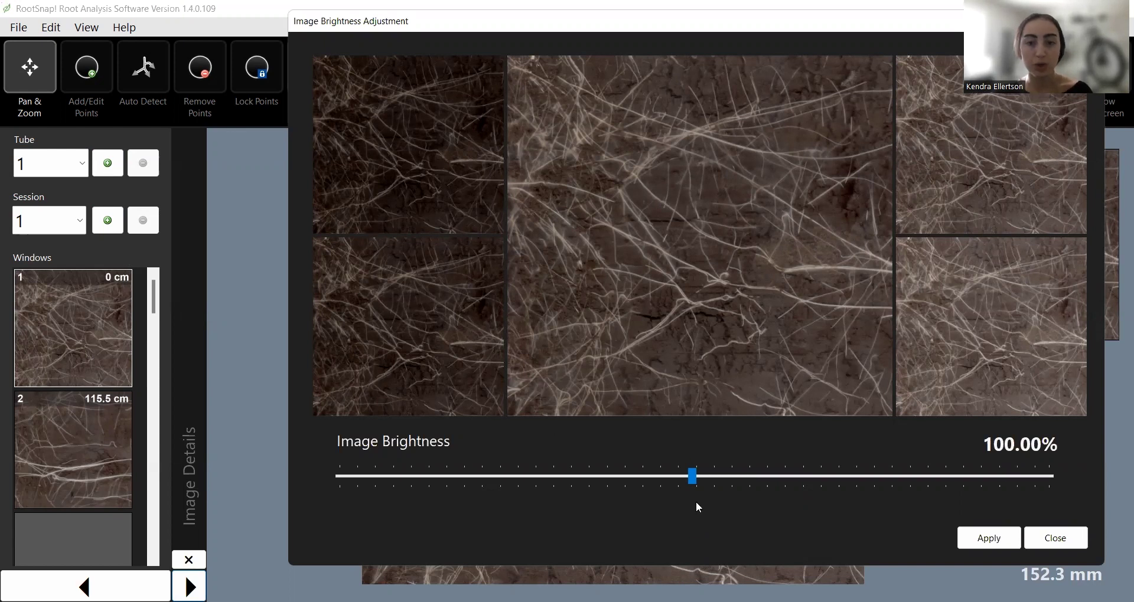
mouse_move(695, 487)
mouse_down()
mouse_move(580, 482)
mouse_move(719, 479)
mouse_move(708, 482)
mouse_up()
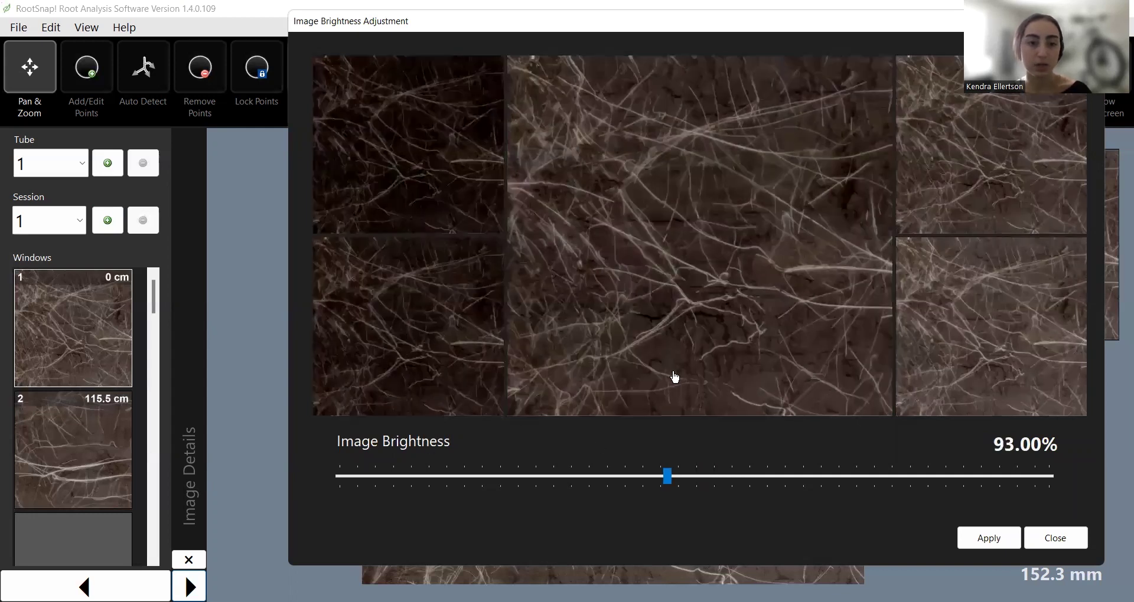
click(988, 539)
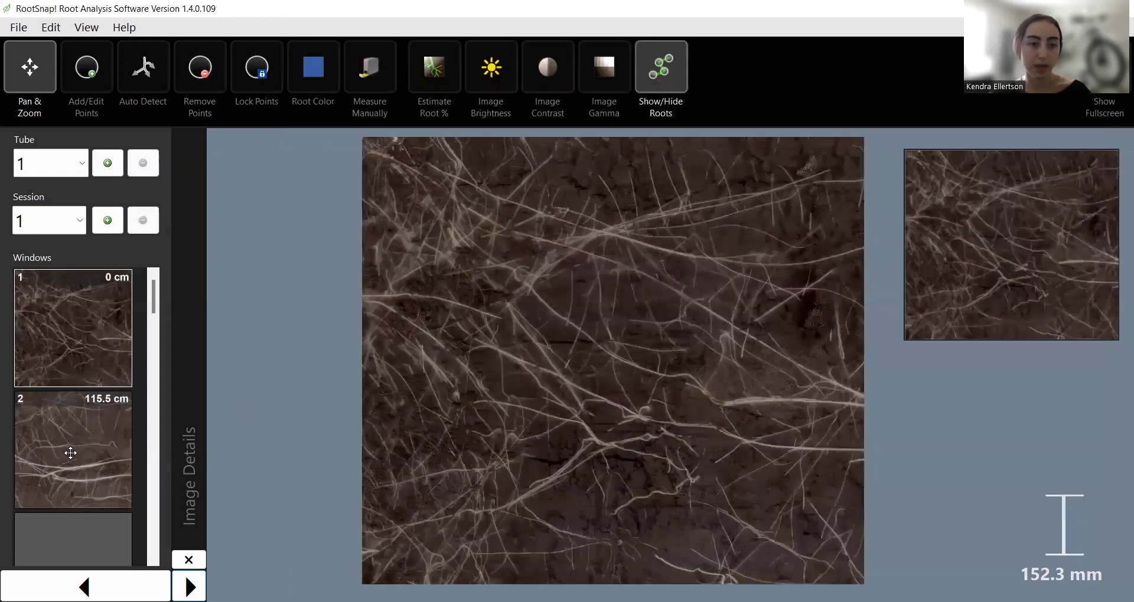
- Select window 2 and apply 91% image brightness to the second scan
click(81, 453)
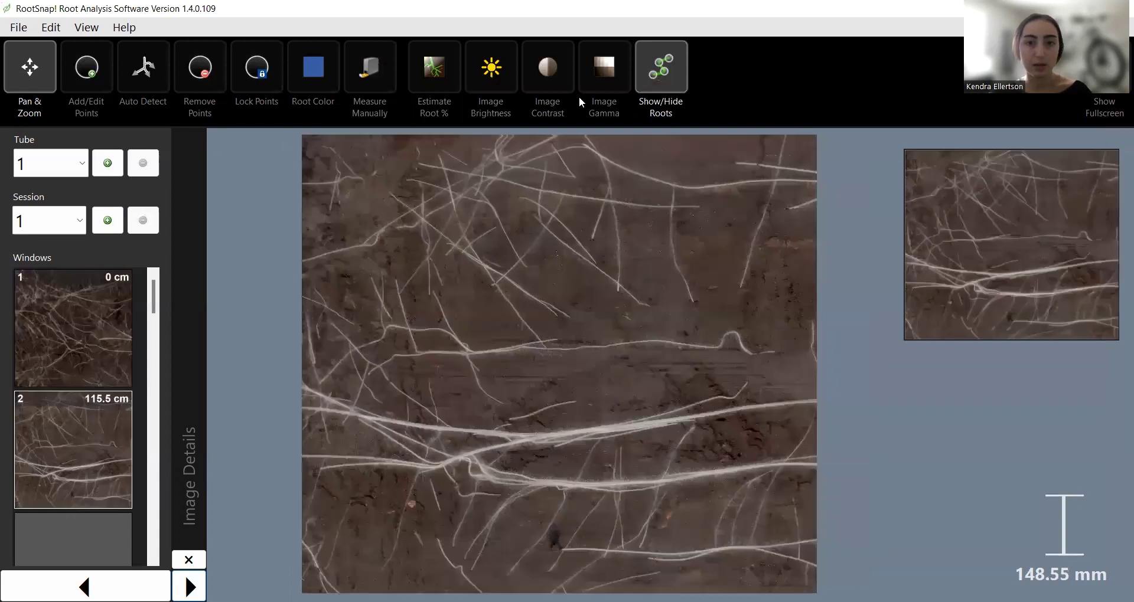
click(491, 79)
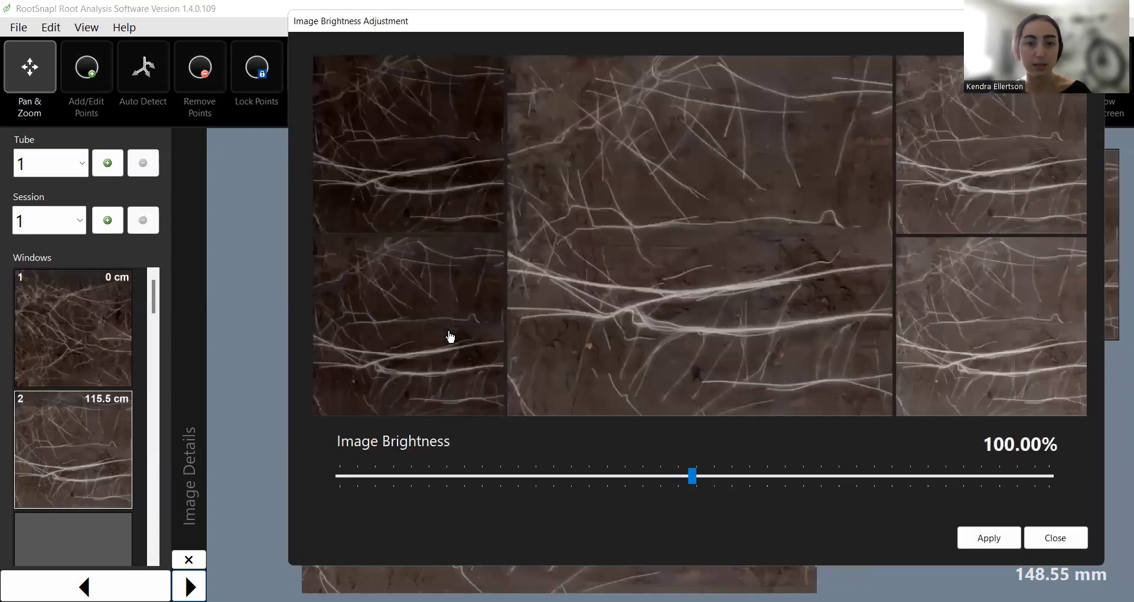
key(Left)
click(988, 538)
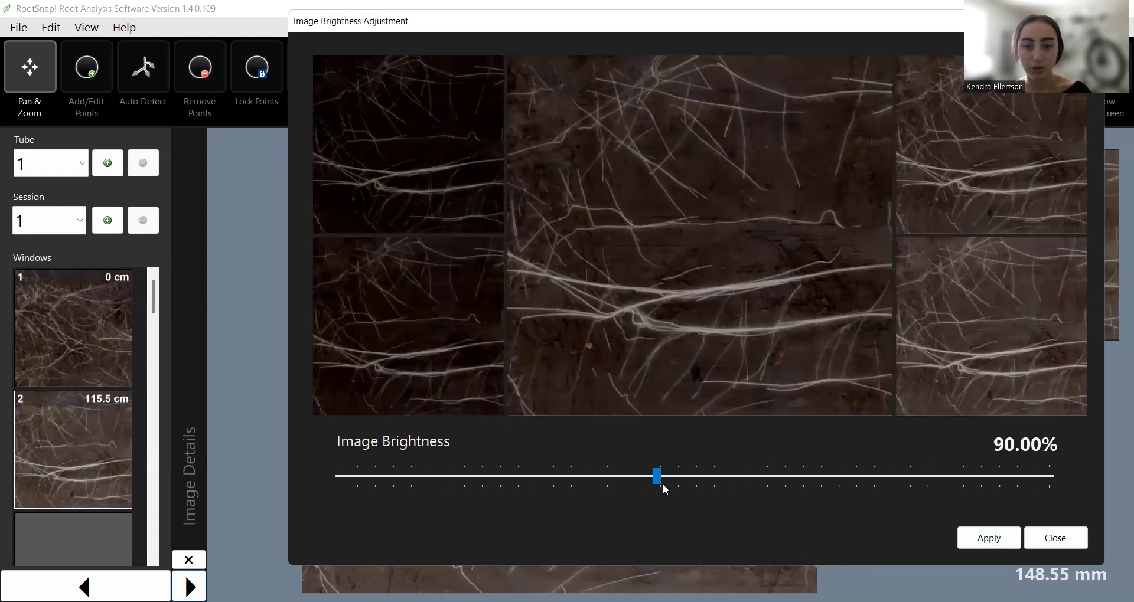
click(660, 477)
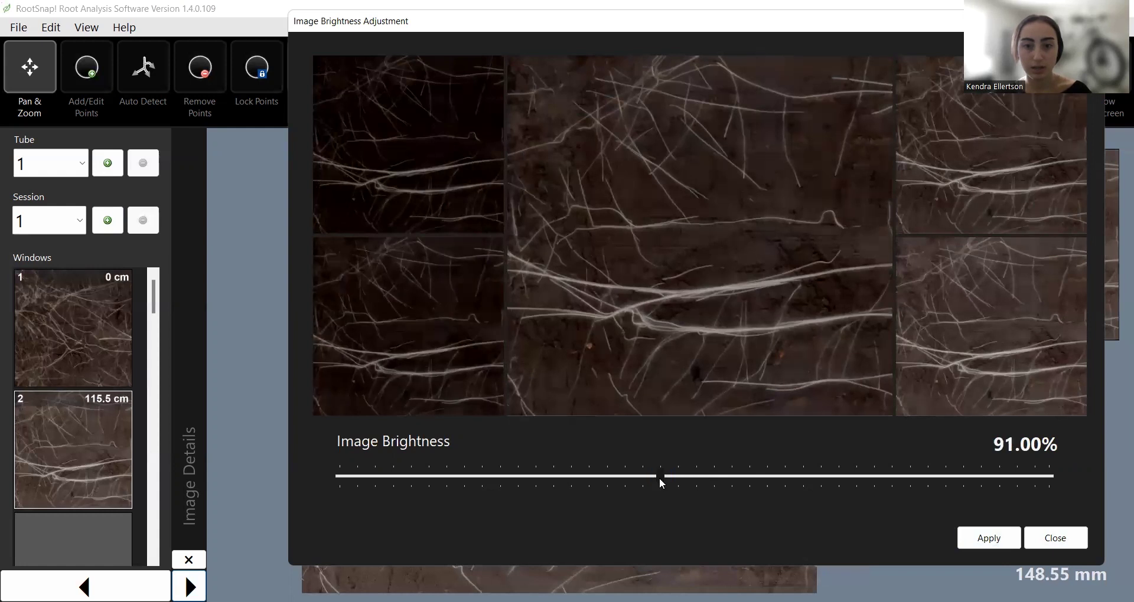
click(980, 543)
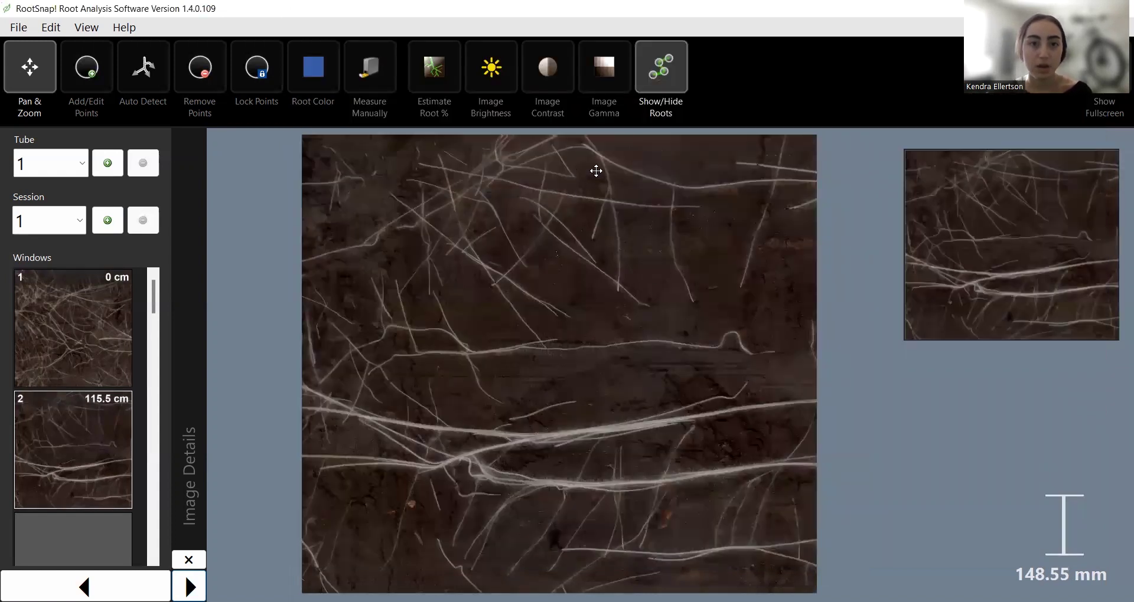
- Apply 107% image contrast to the second root scan
click(551, 78)
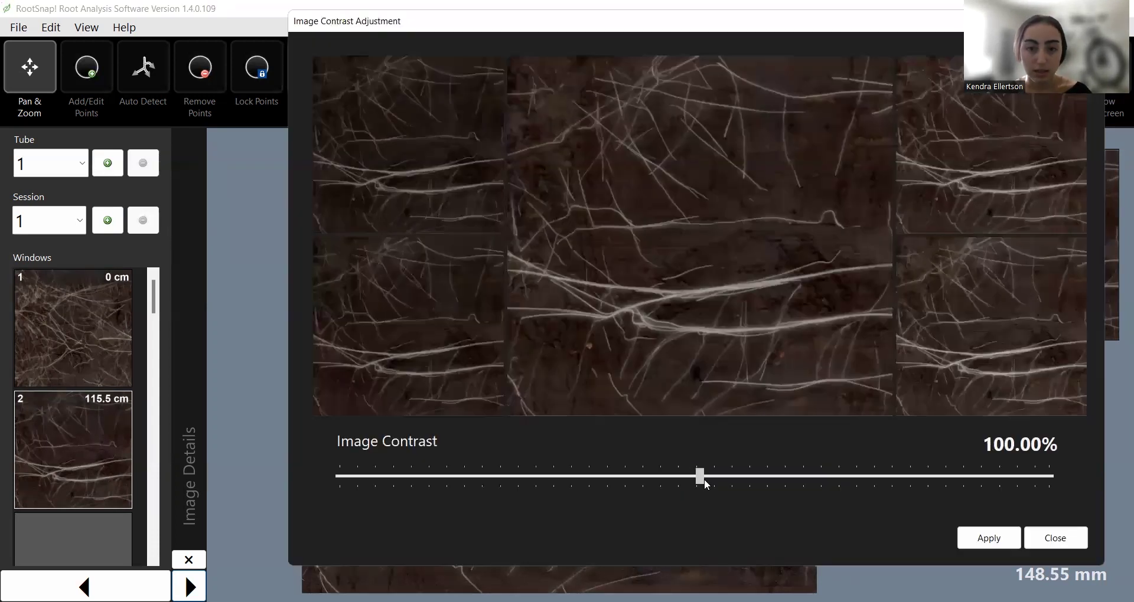
drag(704, 480, 717, 476)
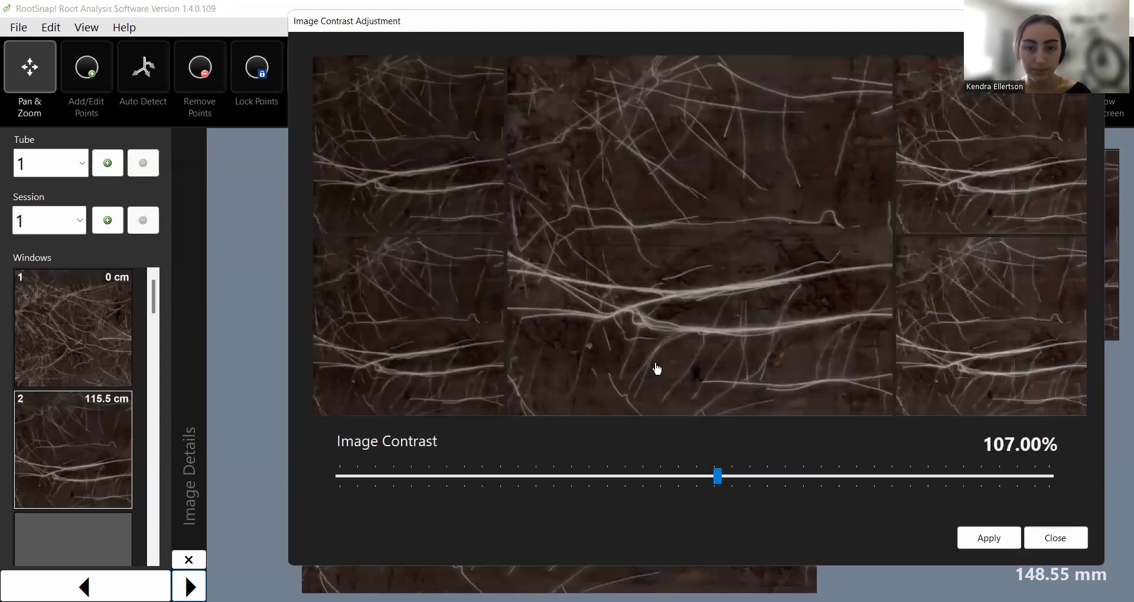
click(988, 538)
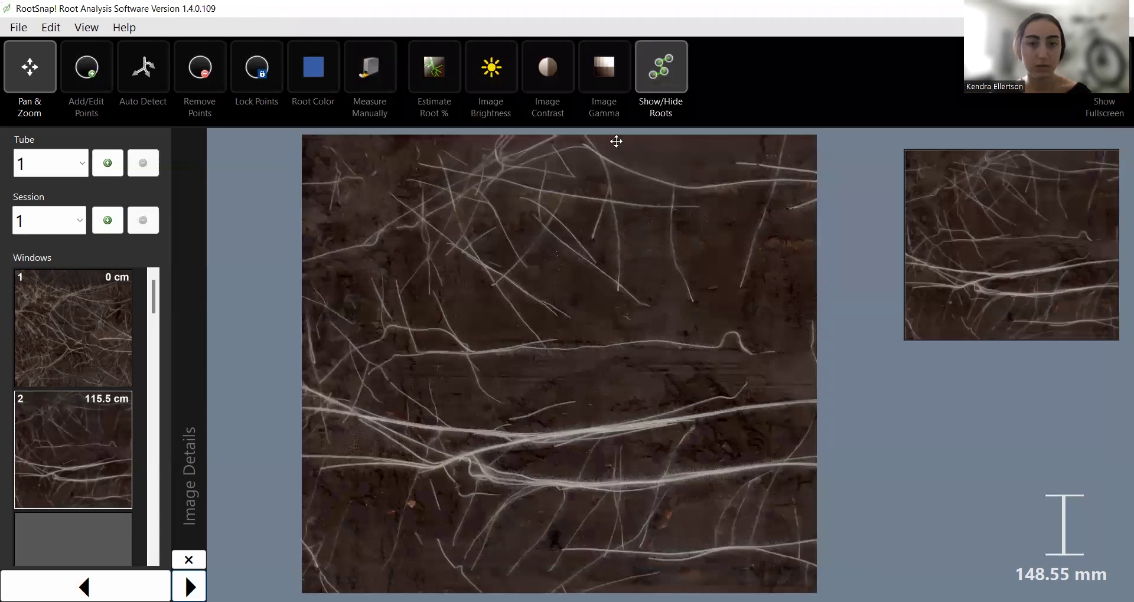
- Apply 108% image contrast to the first root scan
click(543, 88)
click(723, 482)
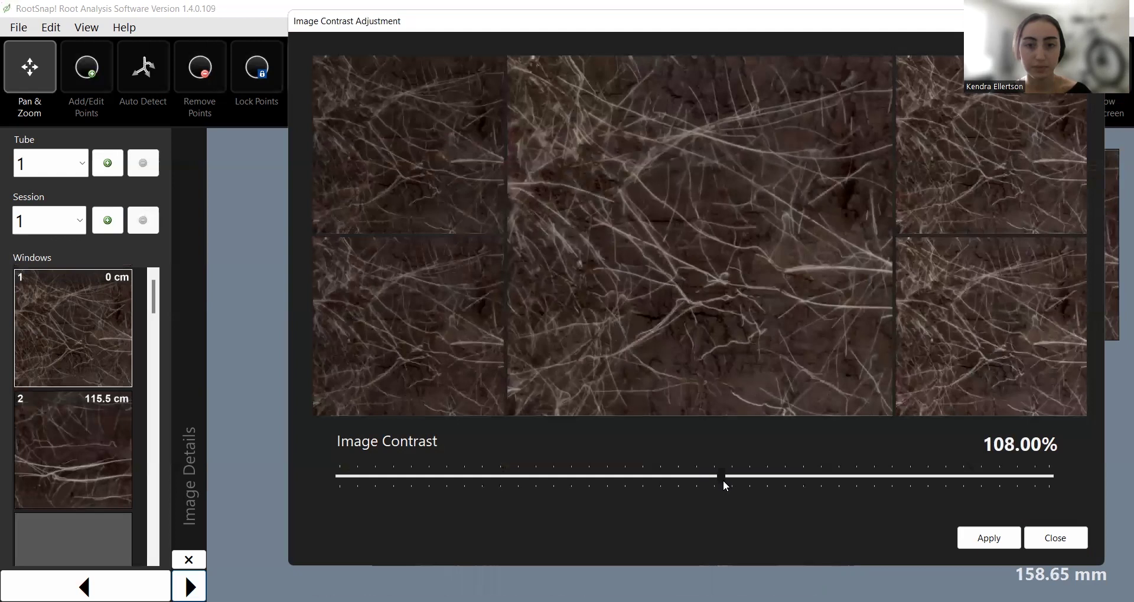
click(991, 540)
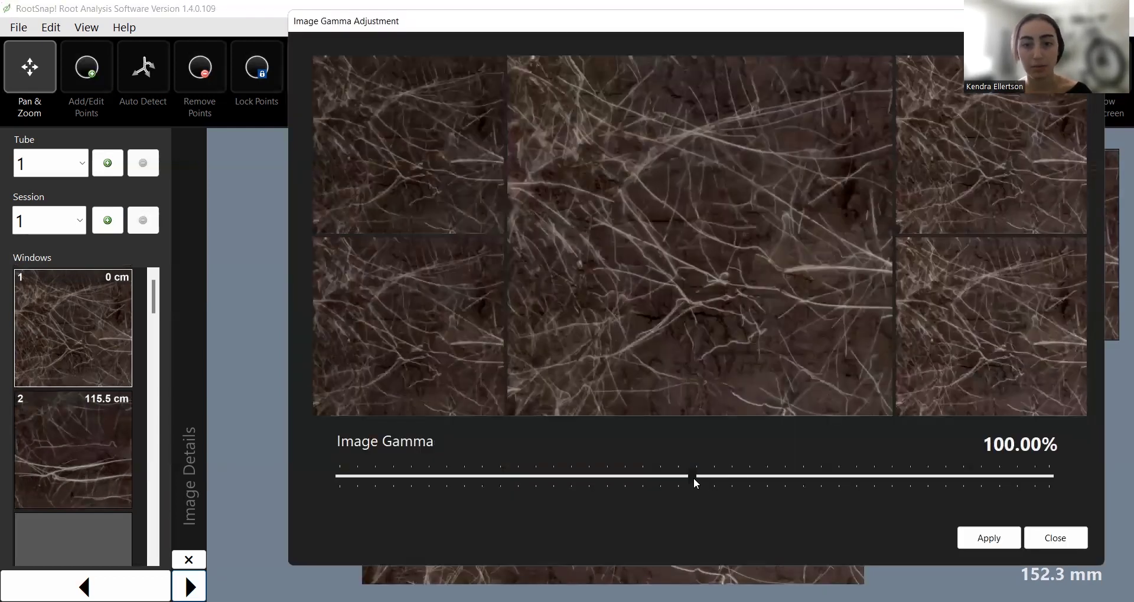
- Lower the first scan's image gamma to 99% and apply it
mouse_move(694, 477)
mouse_down()
mouse_move(675, 479)
mouse_move(689, 477)
mouse_up()
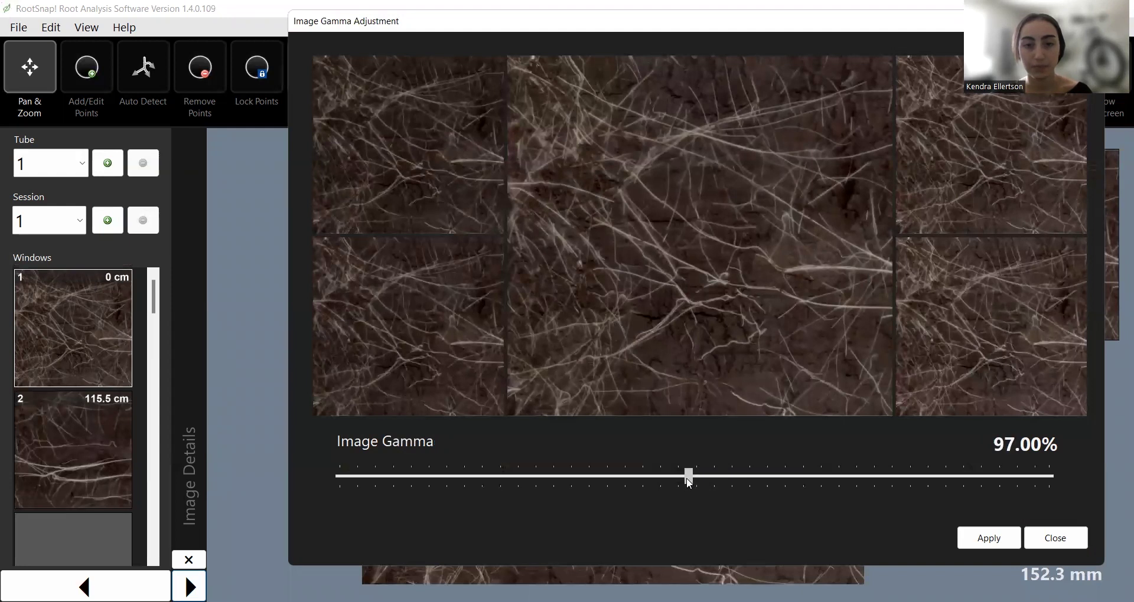
click(985, 547)
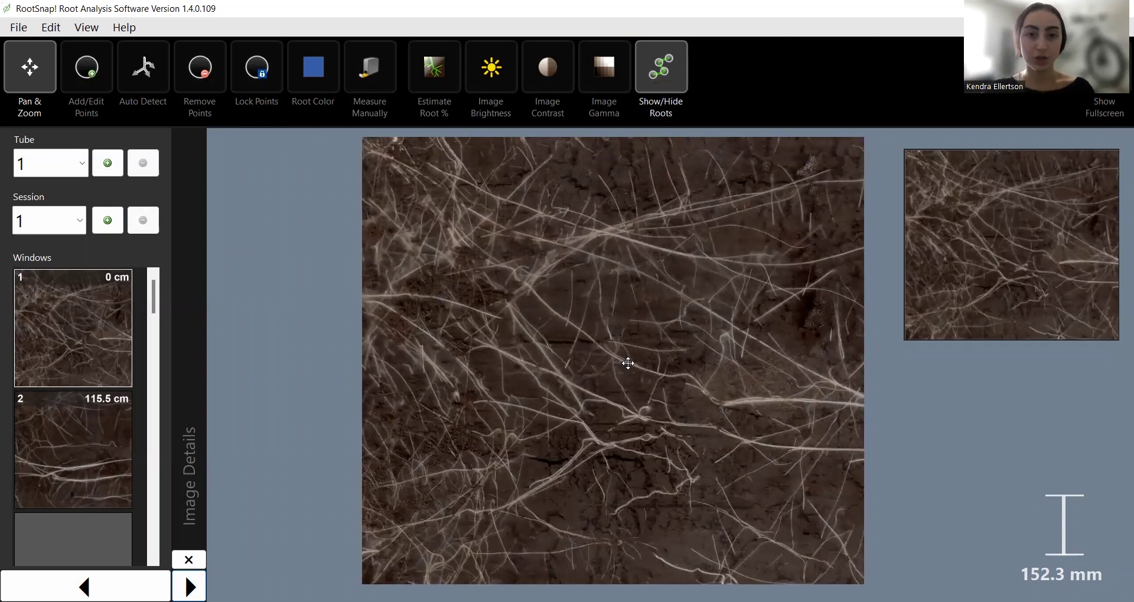
- Open the File menu to reach Save As for the project
click(19, 27)
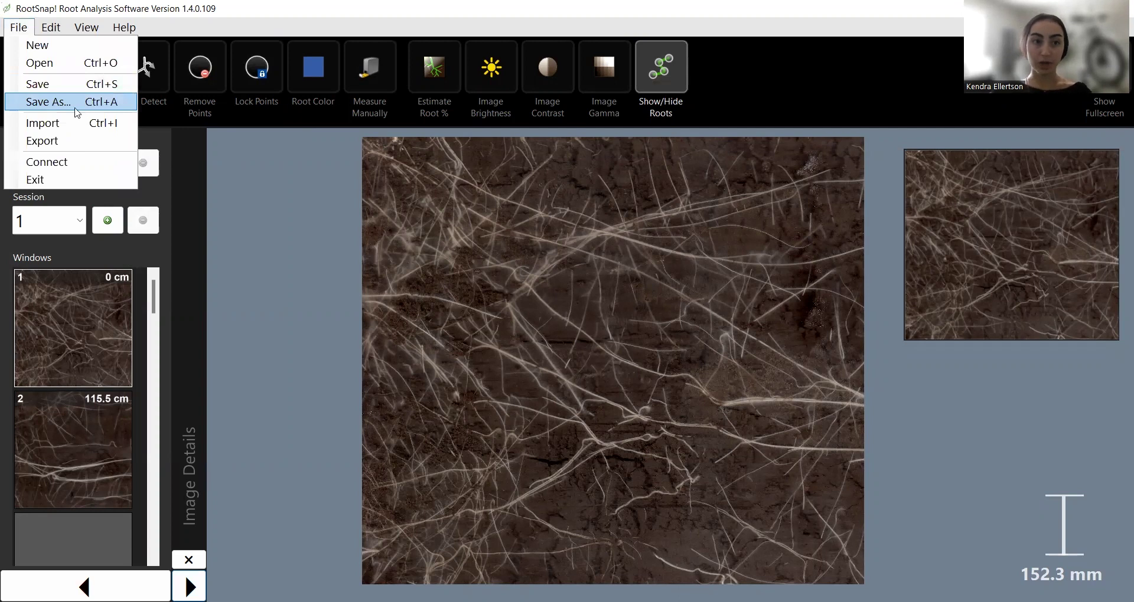